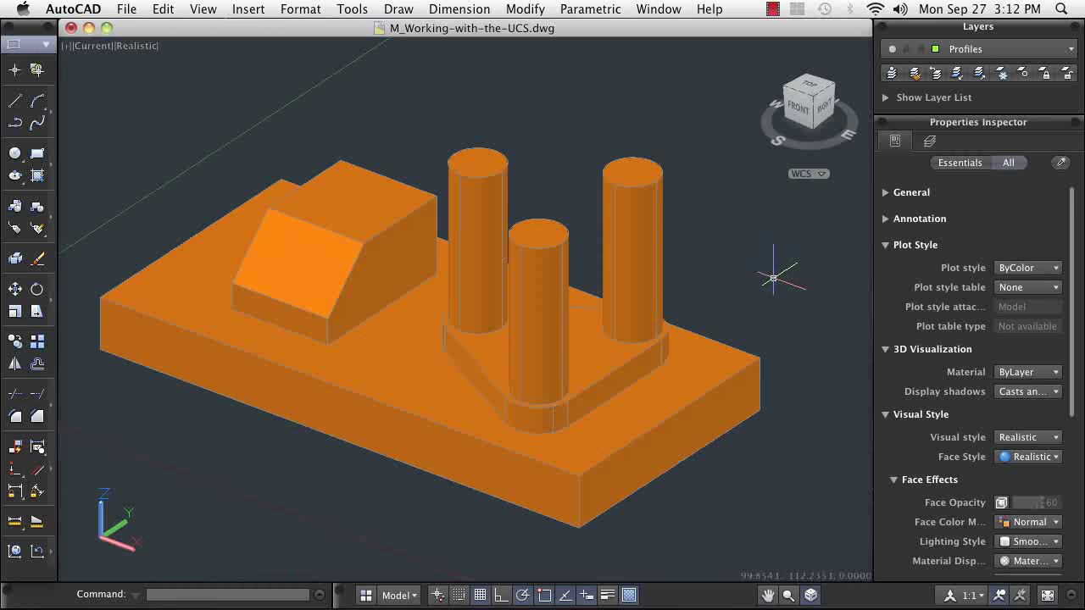
- Turn on Dynamic UCS and draw a circle on the block's angled face
click(1071, 596)
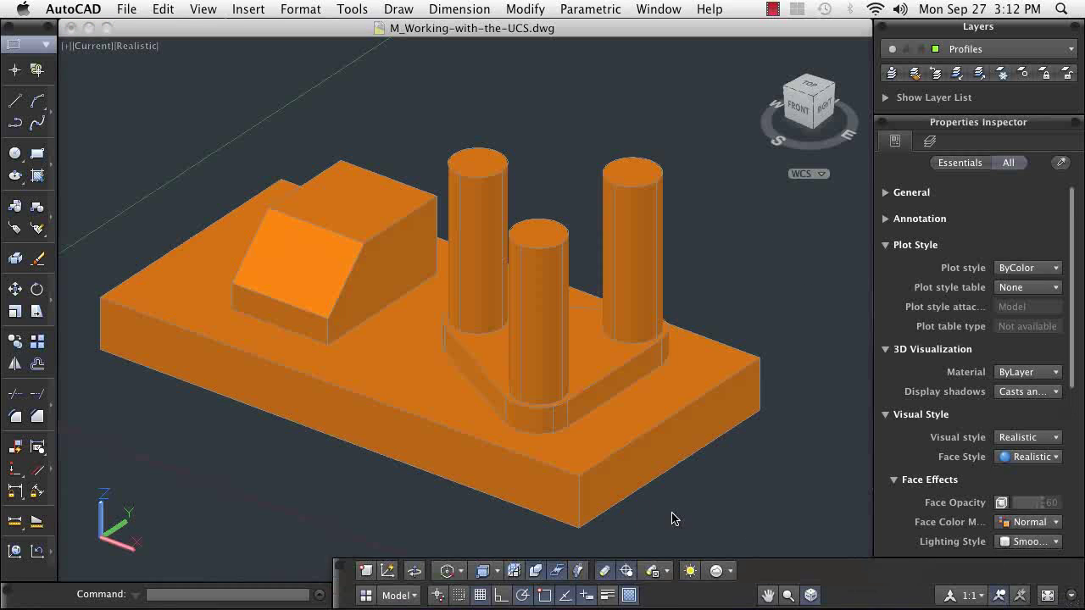
click(388, 572)
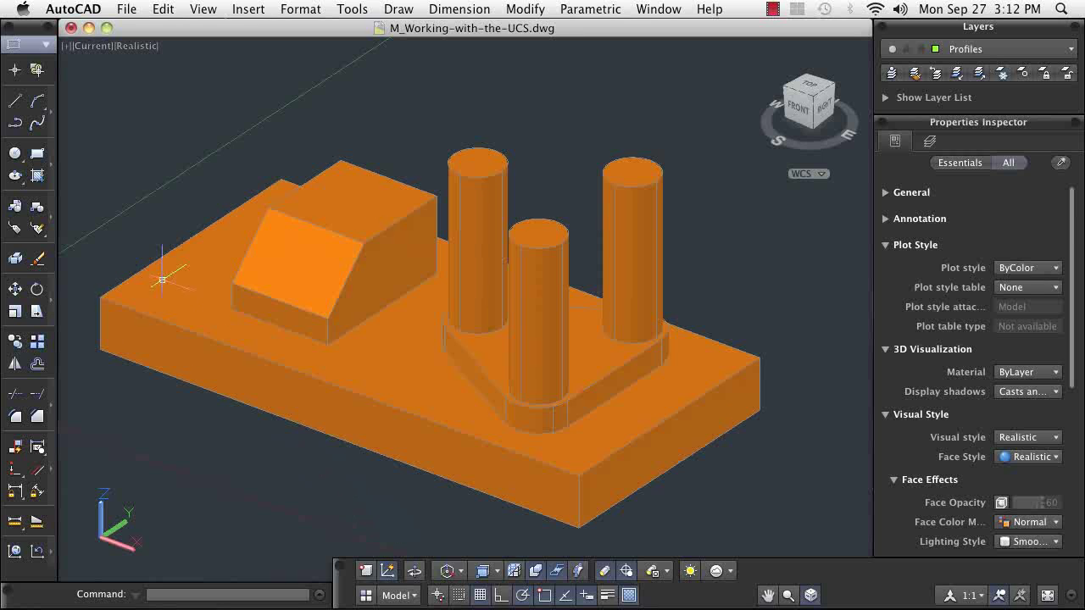
click(14, 152)
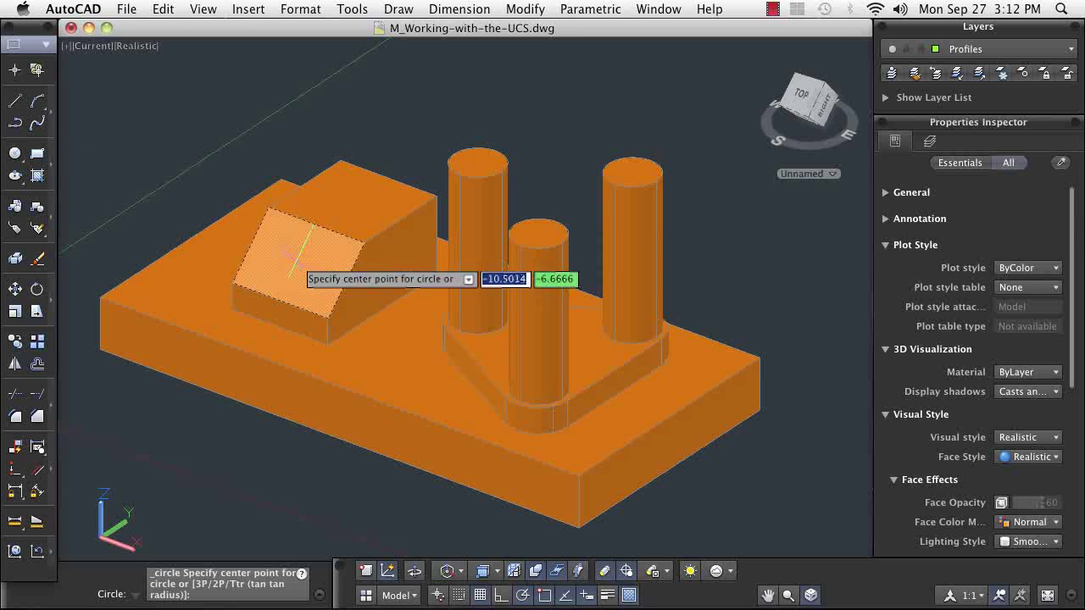
click(296, 259)
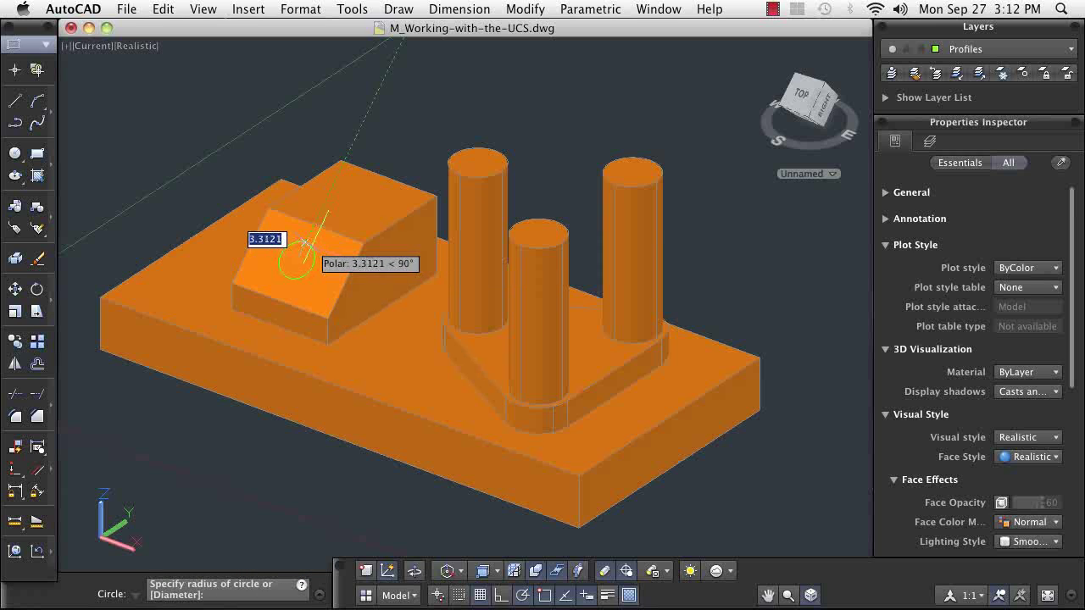
click(311, 246)
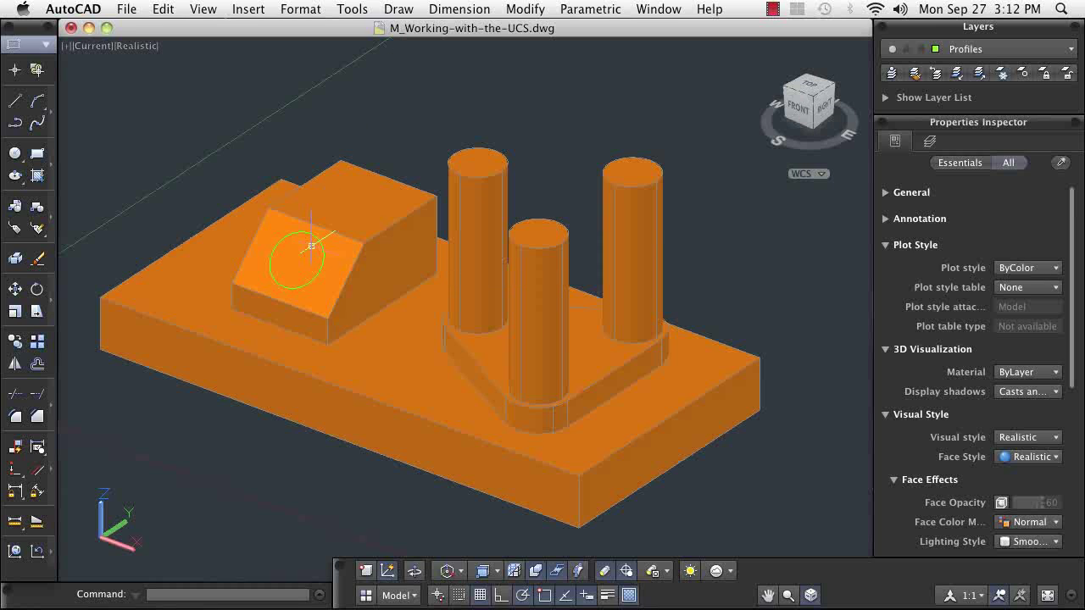
- Press-pull the circle 1 unit into the sloped face to cut the hole
click(49, 49)
click(48, 103)
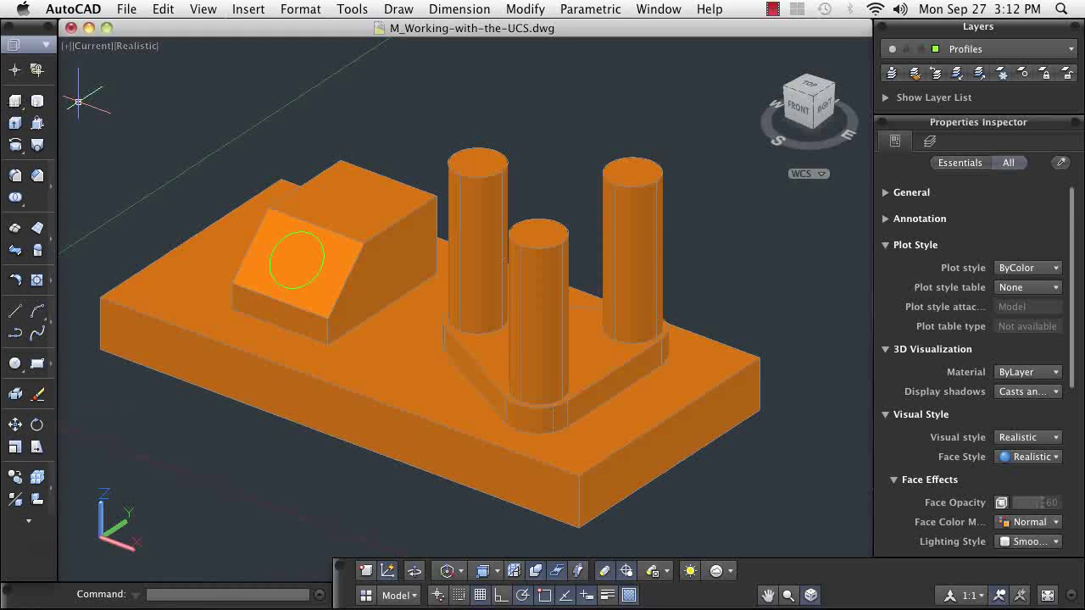
click(37, 123)
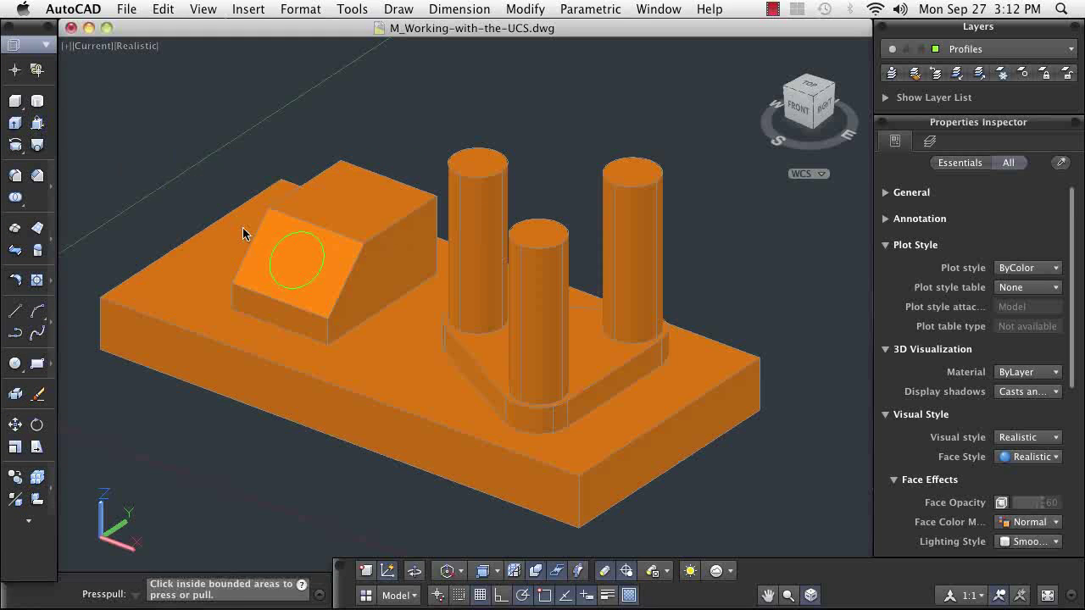
click(297, 268)
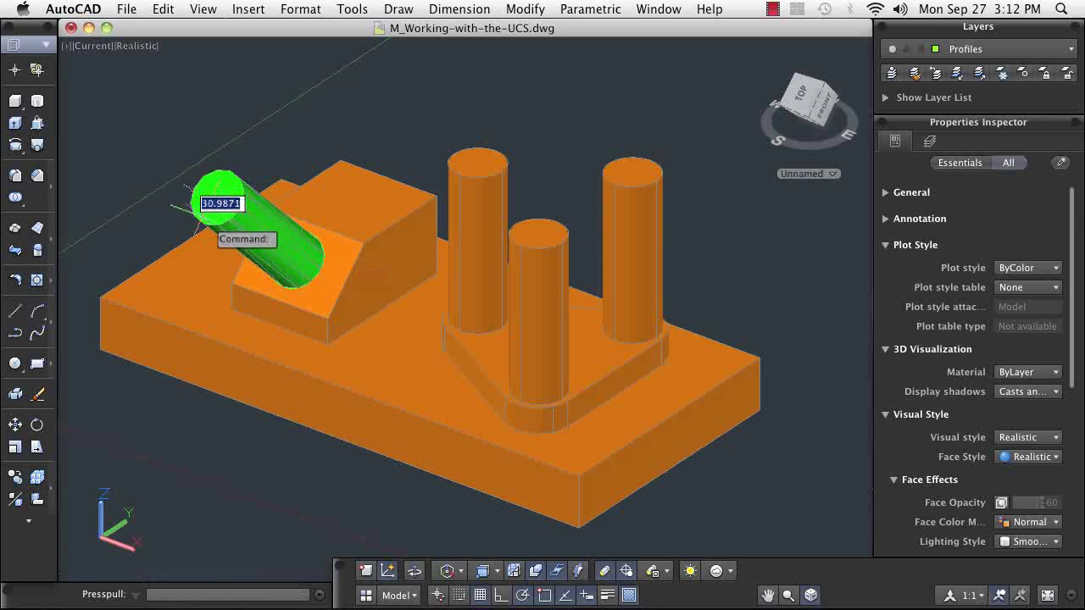
text(1)
key(Return)
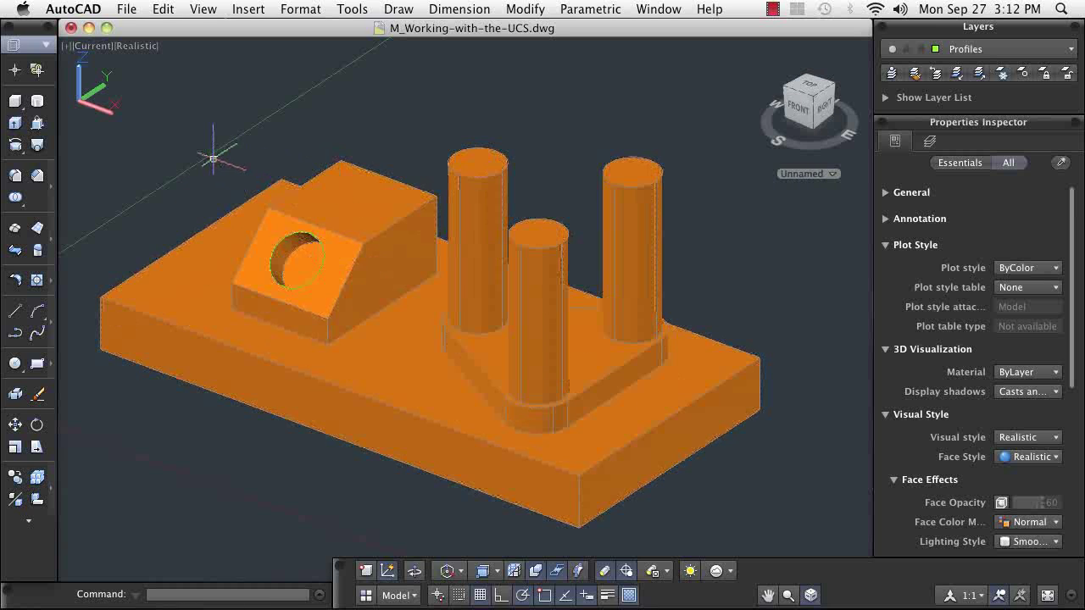
shift+middle_drag(223, 164, 364, 104)
scroll(346, 220, up, 5)
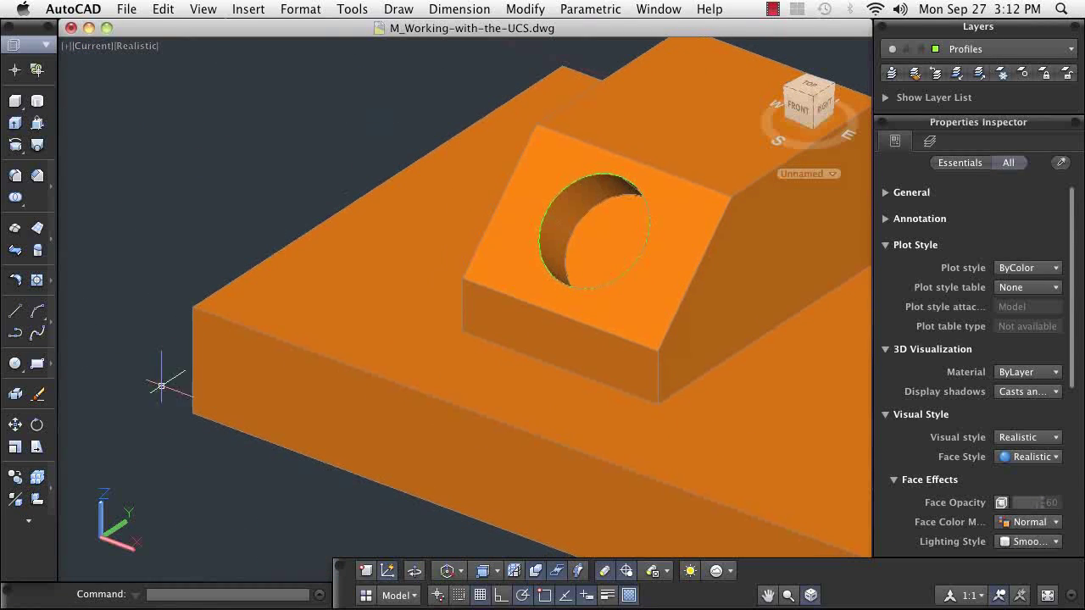
- Move the UCS origin to the box's front-left top corner
click(31, 524)
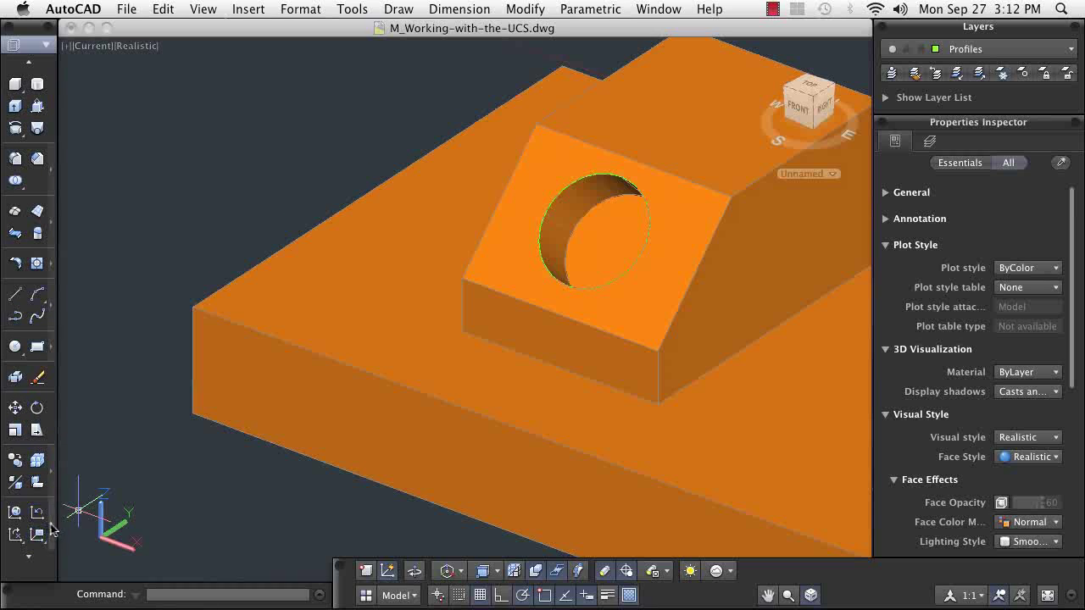
click(51, 530)
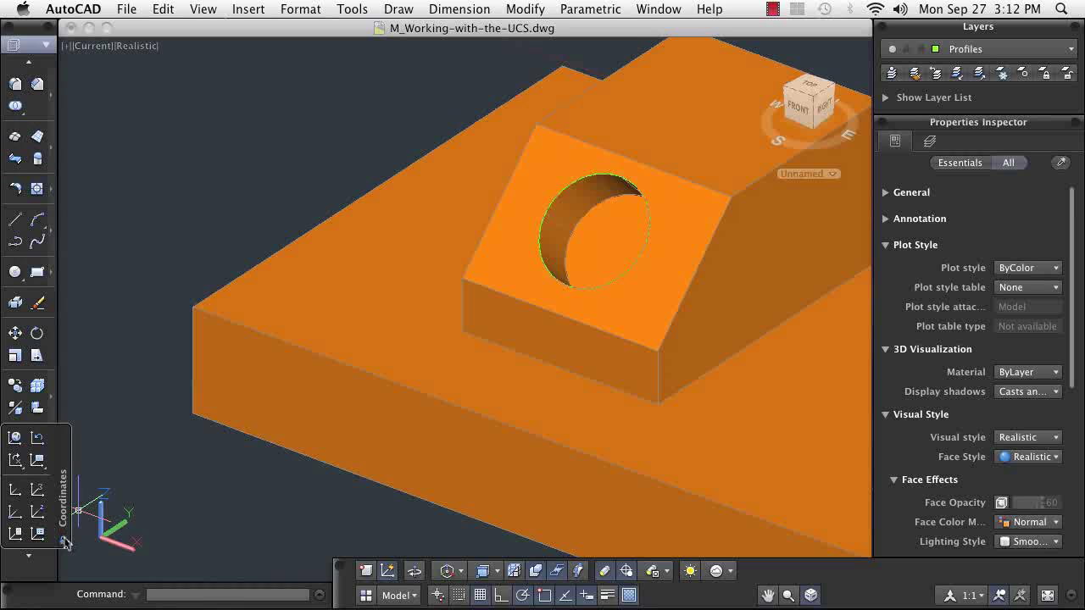
click(15, 490)
click(194, 305)
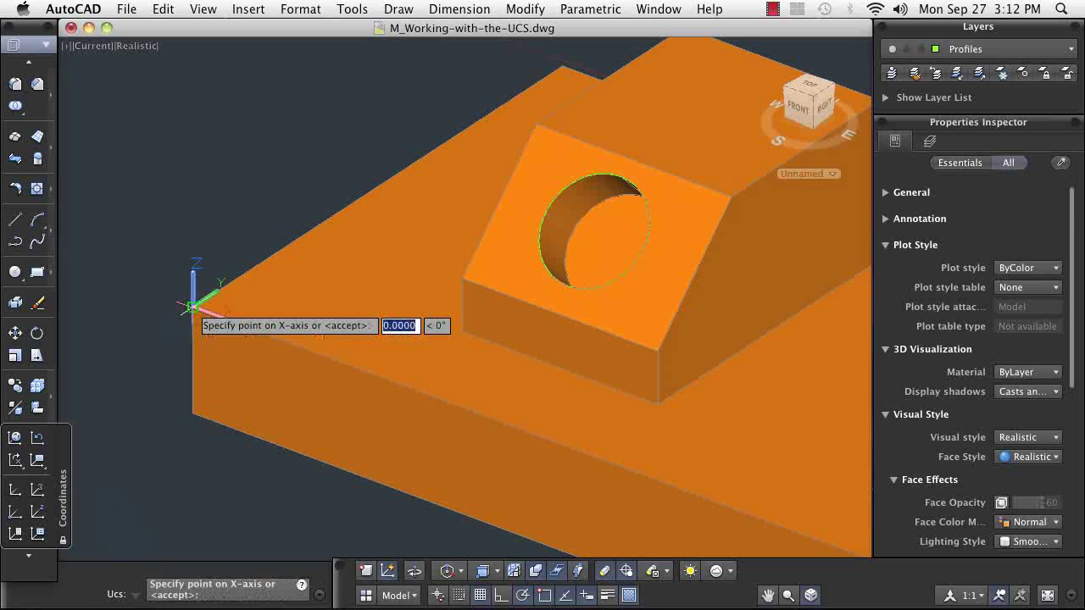
key(Return)
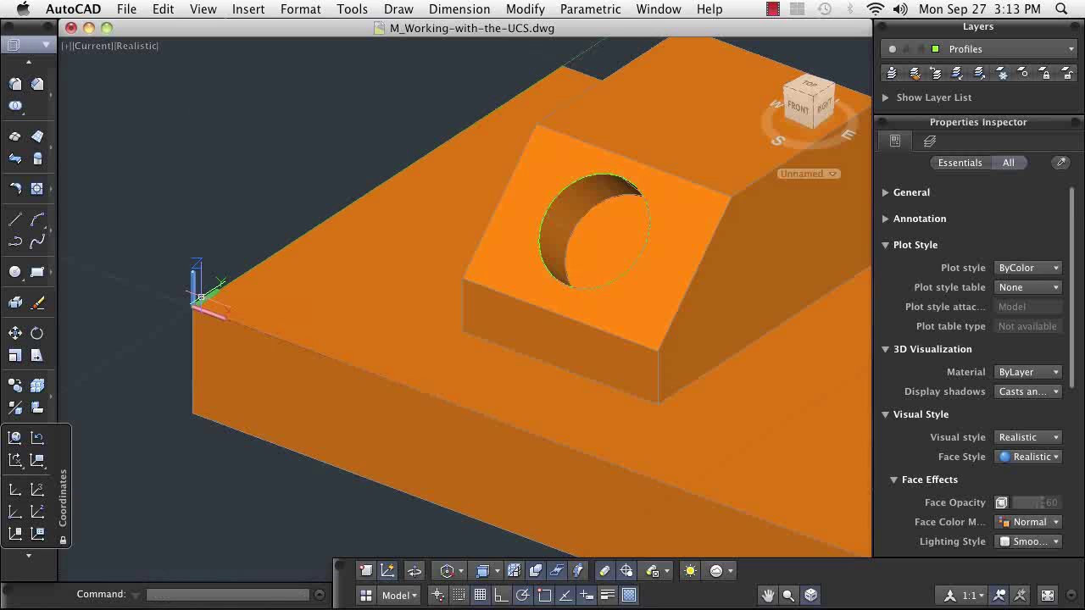
- Draw a small rectangle on the top face and press-pull it down into a pocket
click(37, 271)
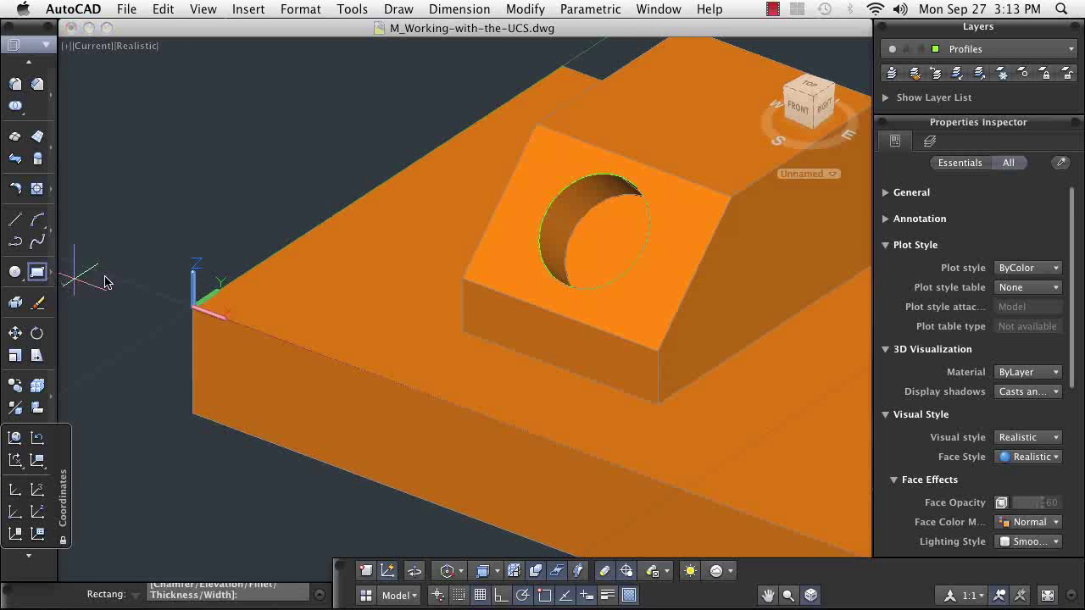
click(269, 297)
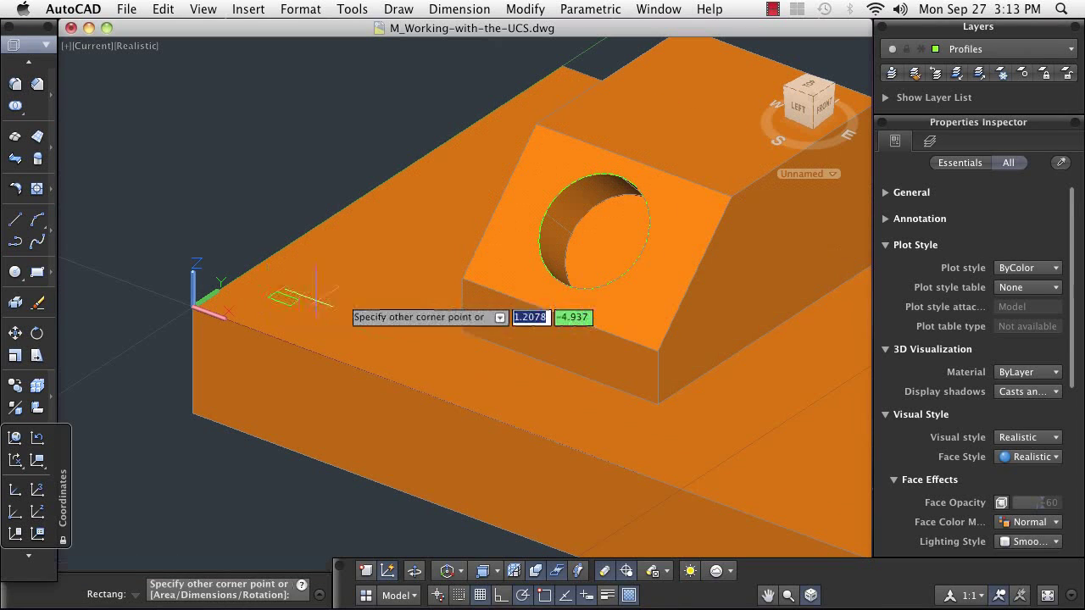
click(404, 309)
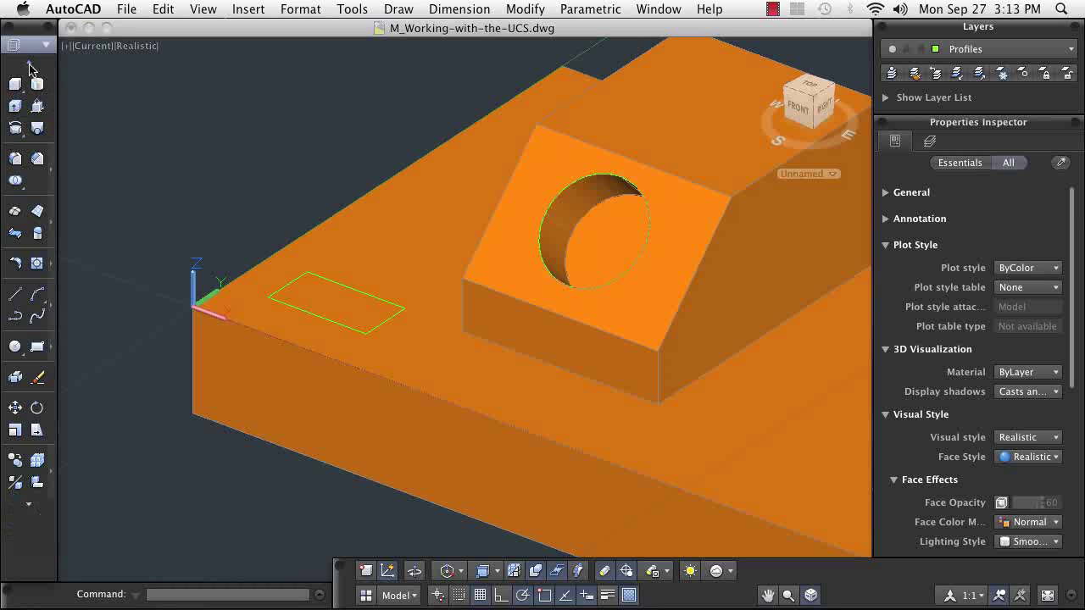
click(36, 107)
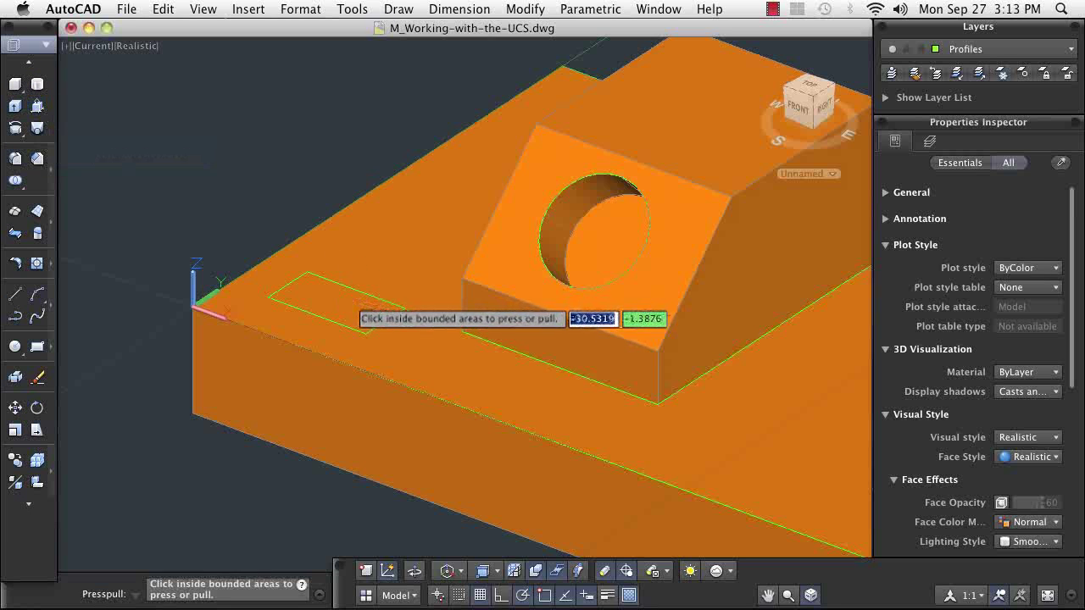
click(356, 307)
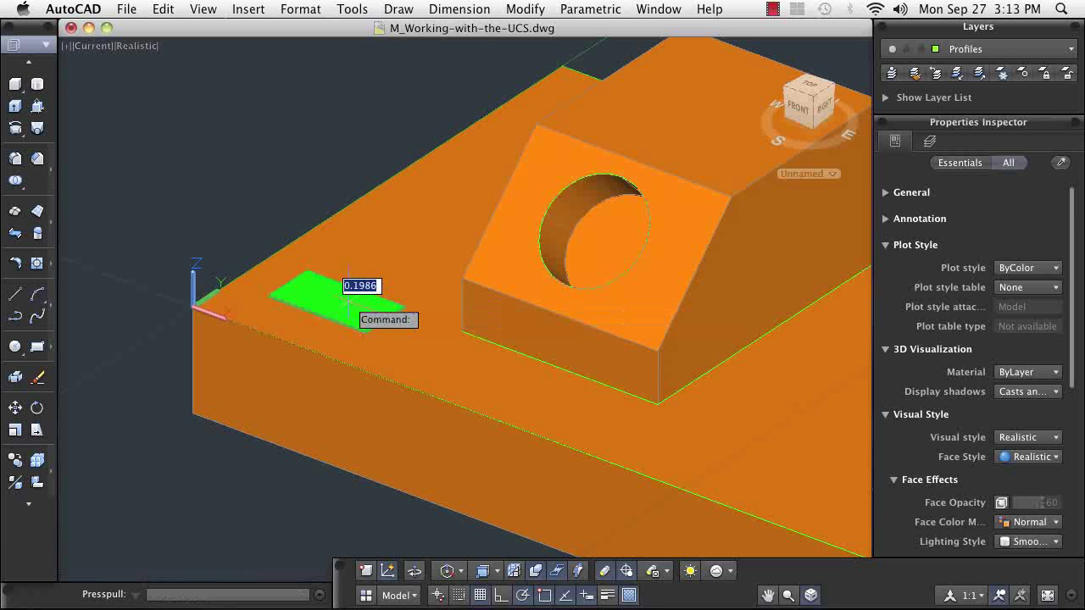
click(361, 376)
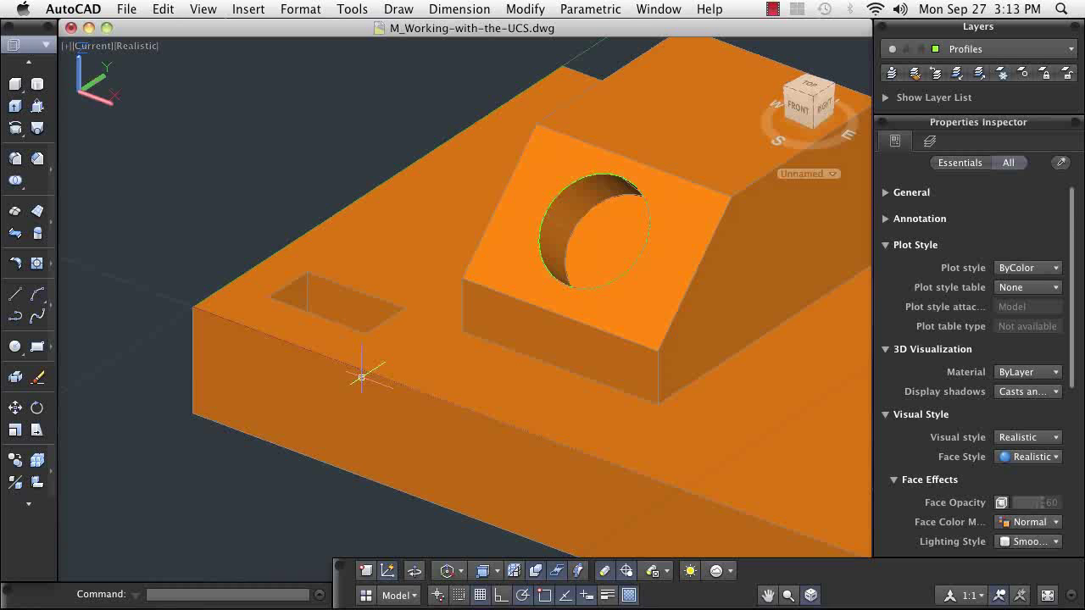
scroll(361, 376, down, 5)
middle_drag(581, 416, 506, 385)
- Define a 3-point UCS with its origin at the front cylinder's base, X toward the back cylinder
scroll(506, 385, up, 3)
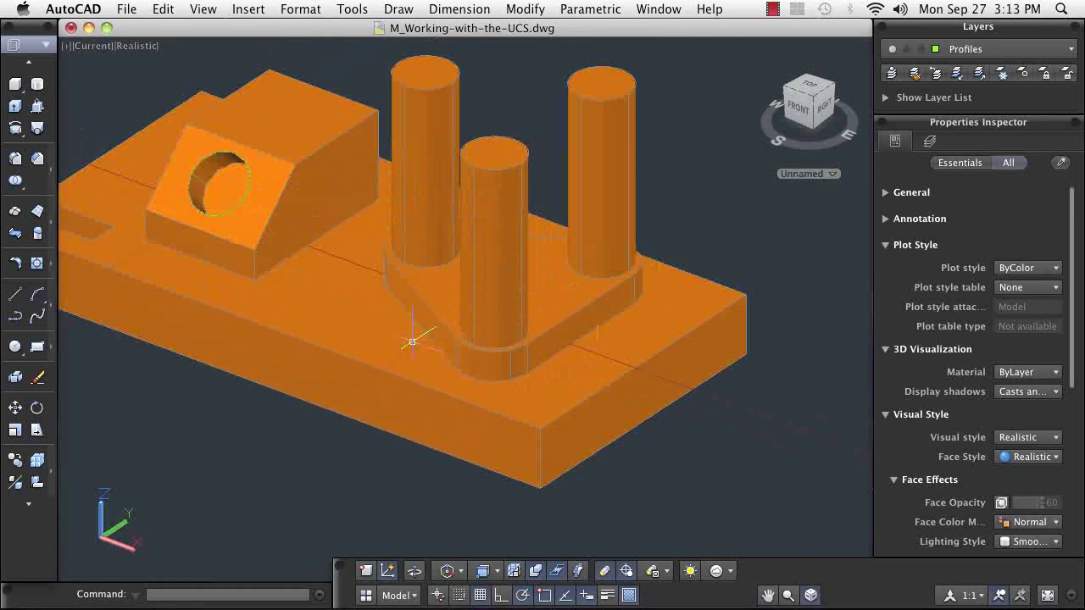
click(30, 505)
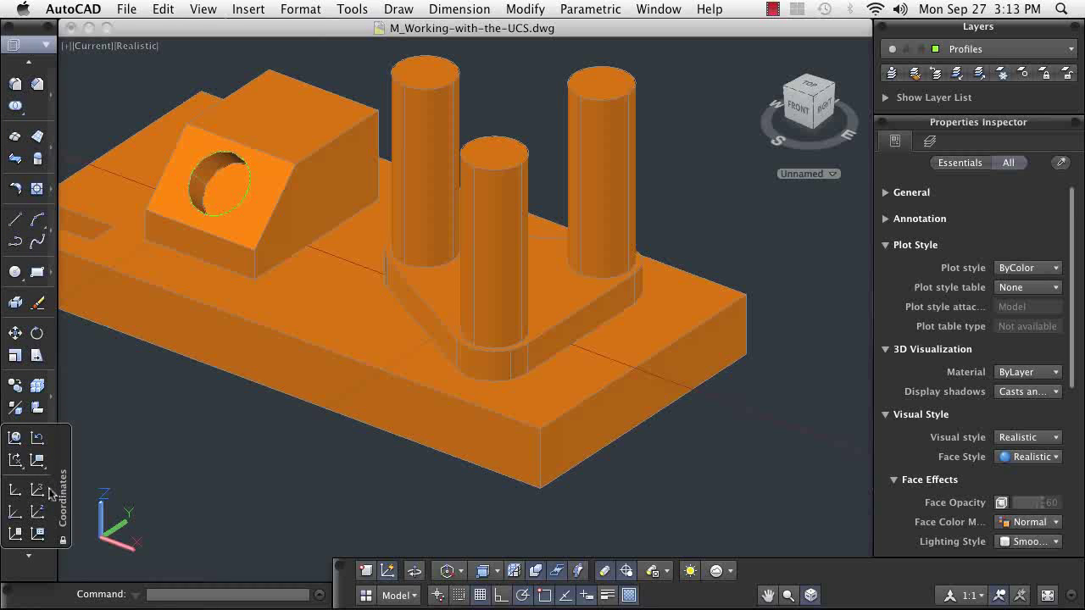
click(37, 491)
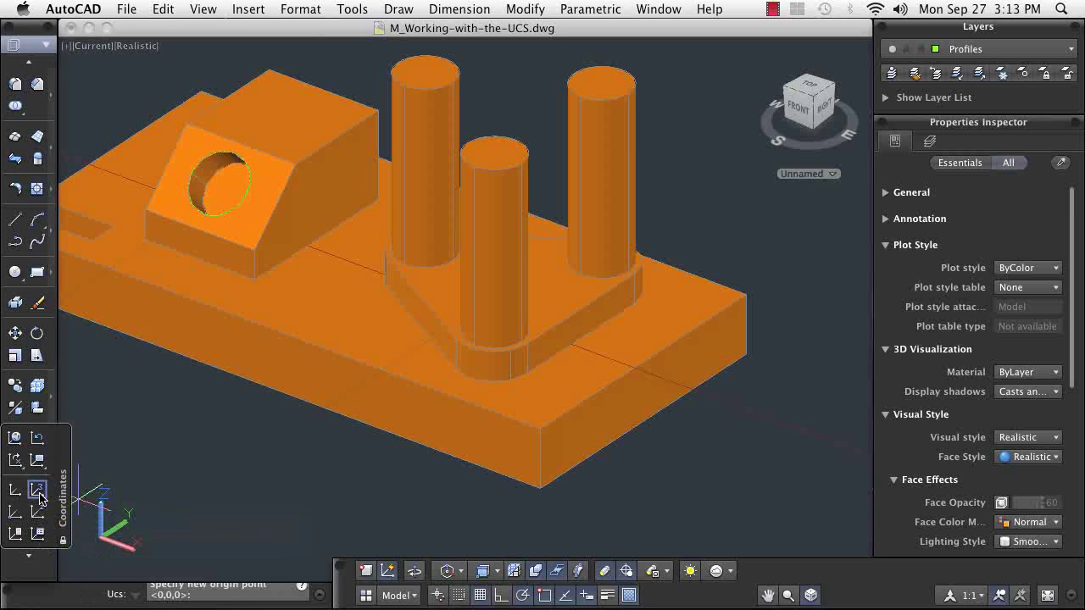
click(494, 331)
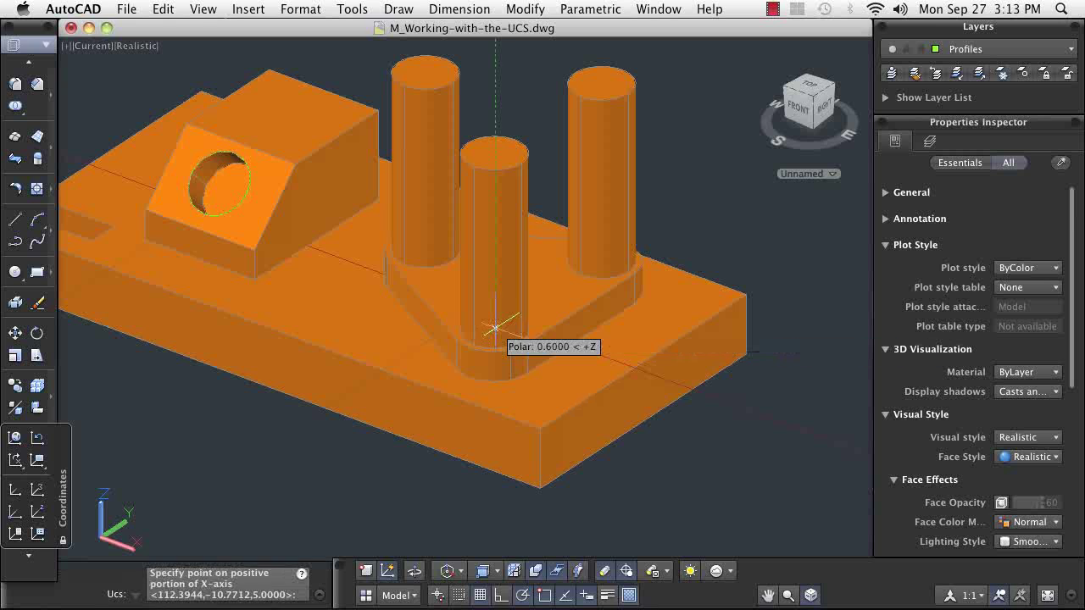
click(599, 263)
click(494, 151)
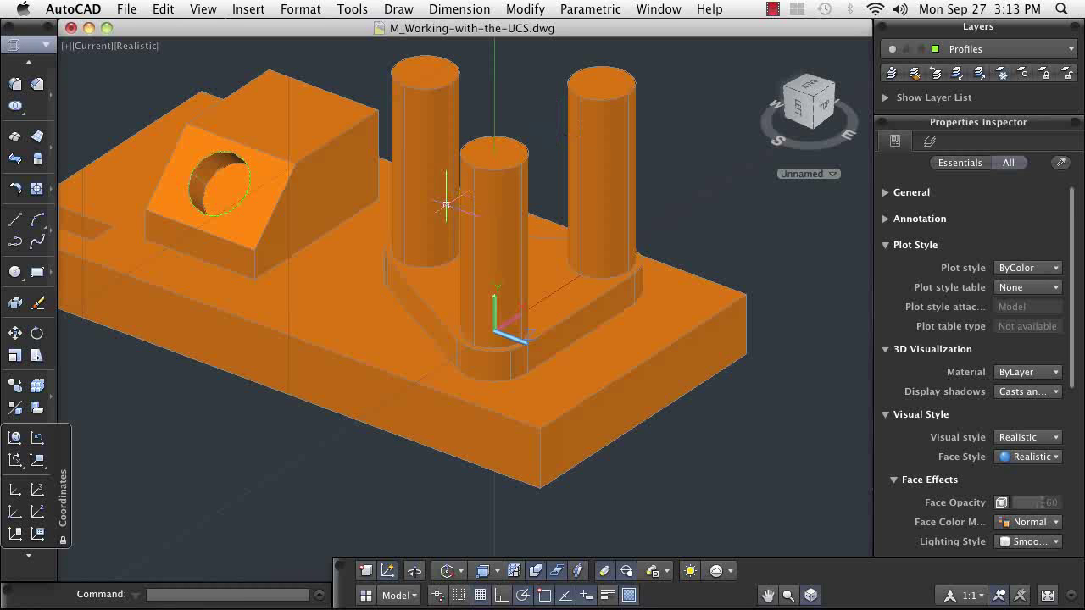
- Draw a 26 by 10 rectangle at 0,0 and press-pull it into a thin rib
click(37, 273)
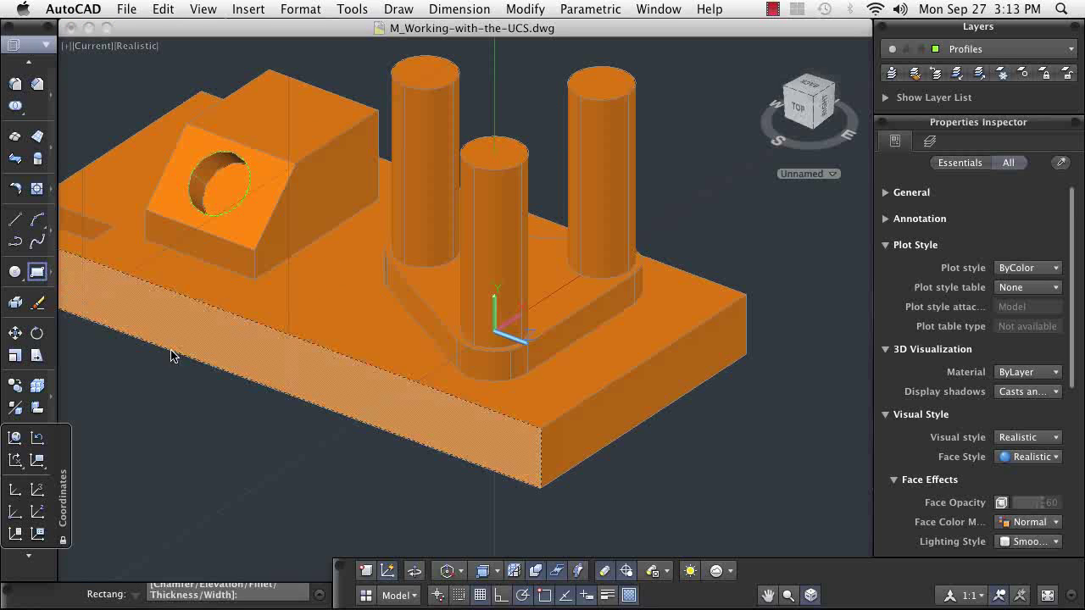
text(0,0)
key(Return)
text(26)
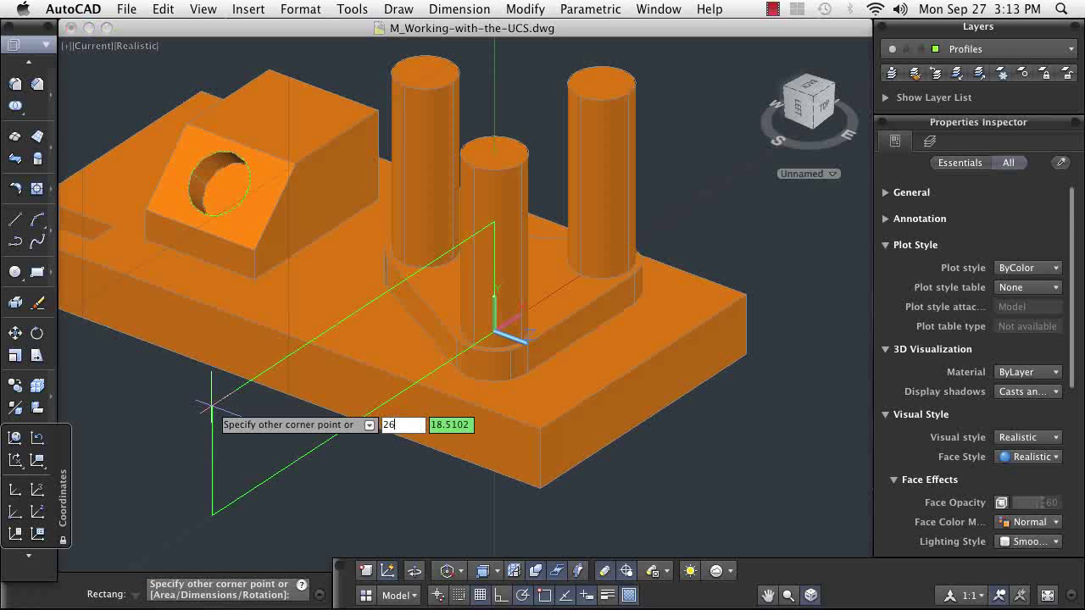
key(Tab)
text(10)
key(Return)
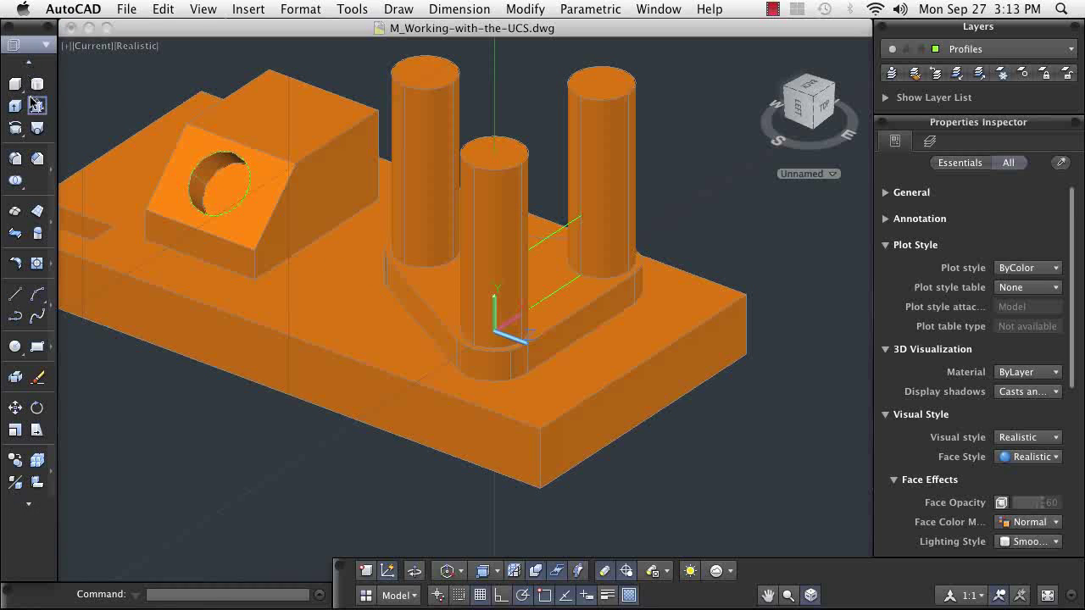
click(36, 105)
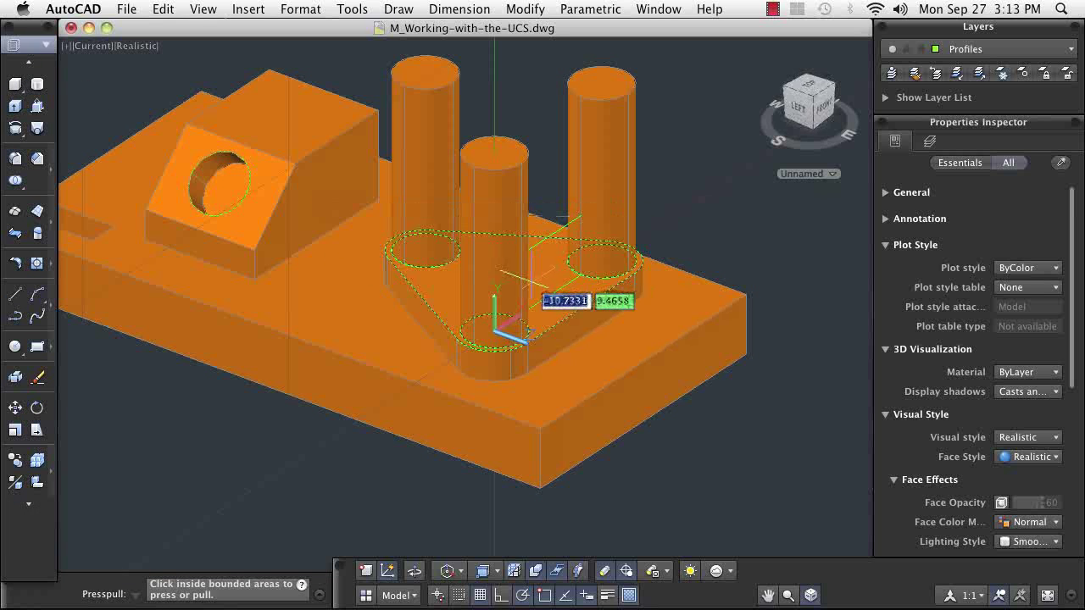
click(521, 292)
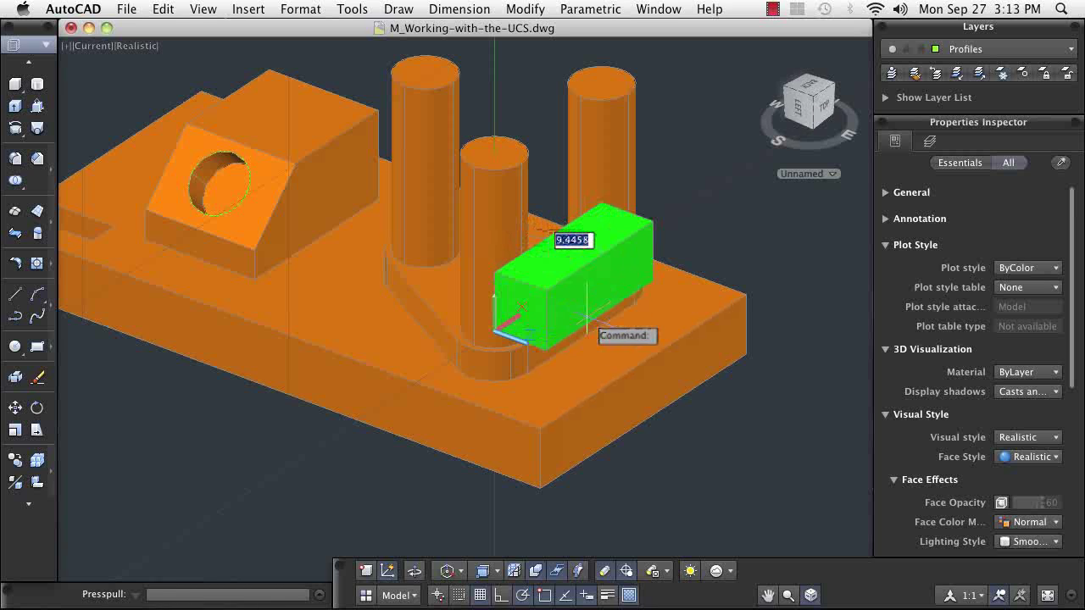
key(Escape)
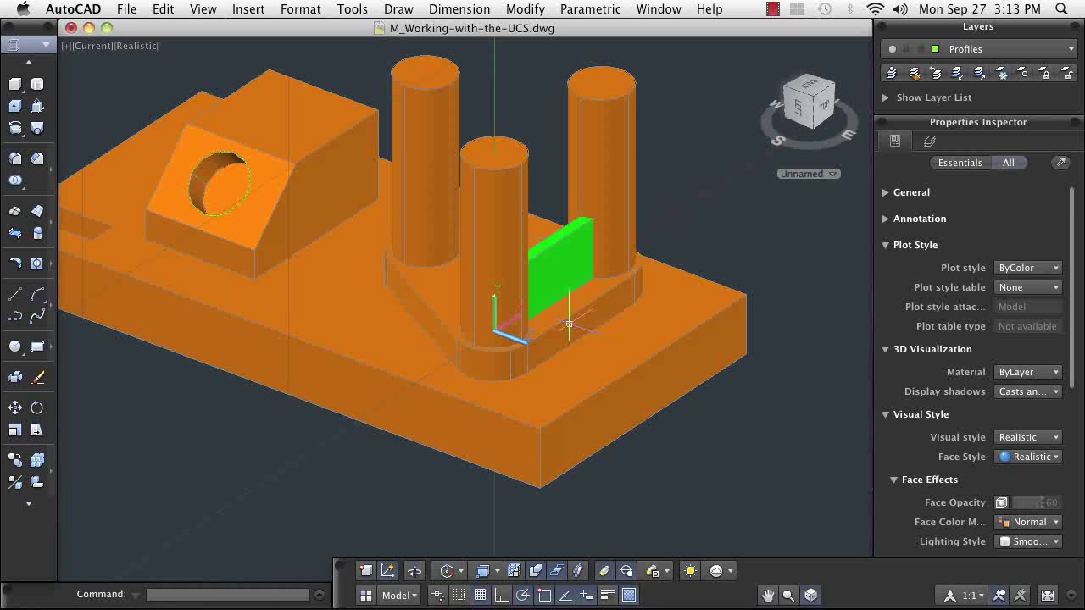
- In the UCS manager, rename the unnamed current UCS to Rib-1
click(30, 506)
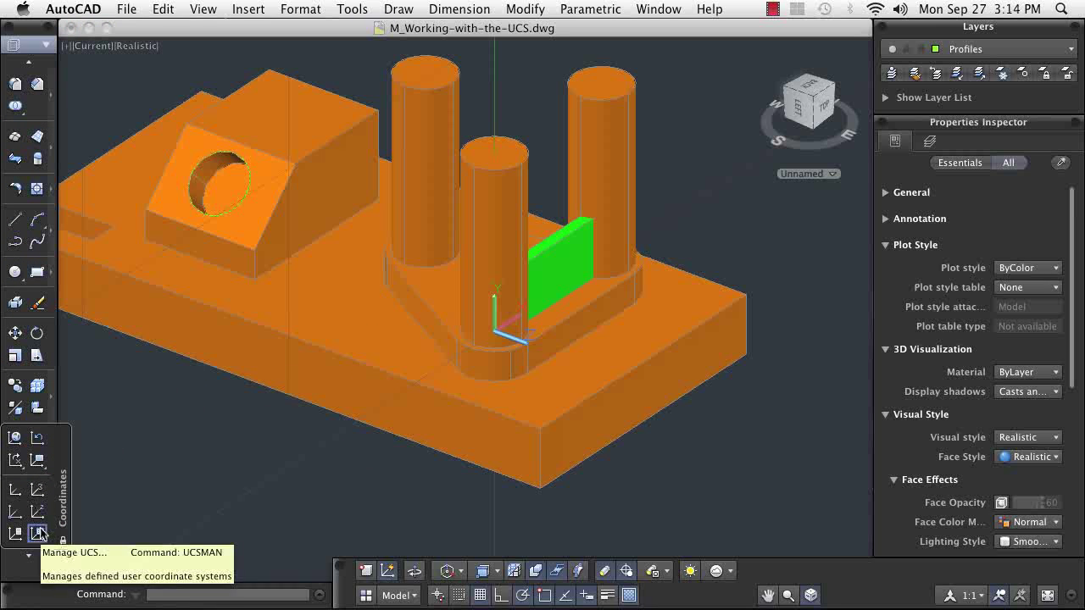
click(38, 533)
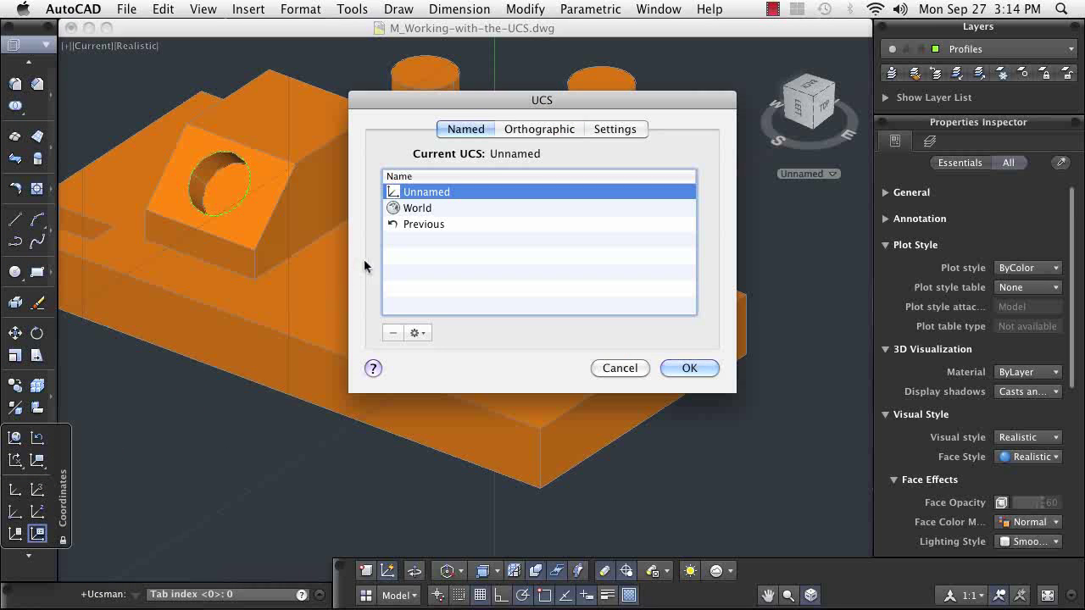
double_click(433, 192)
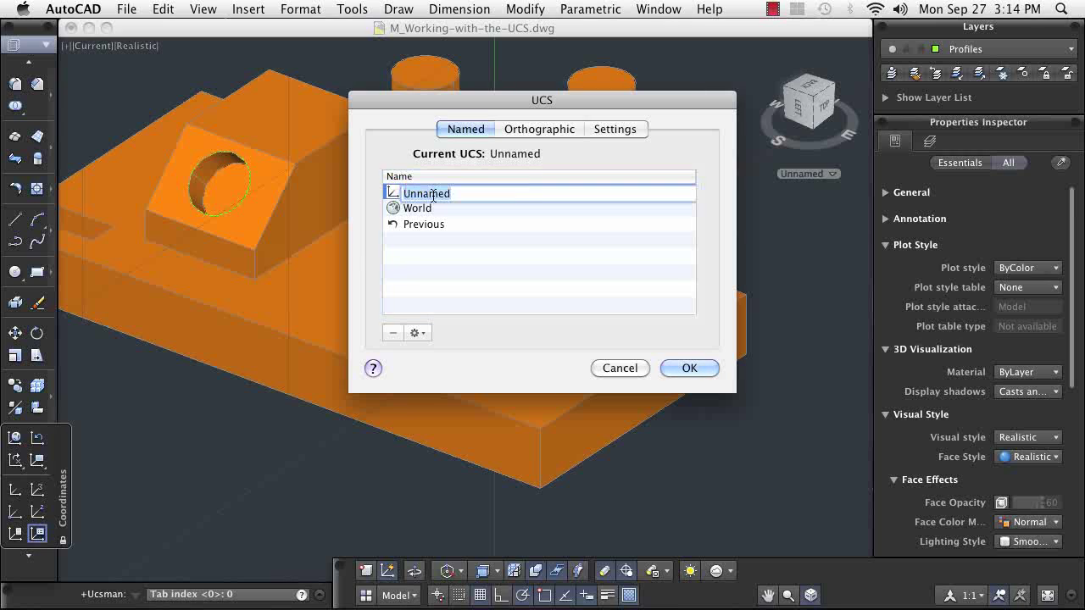
text(Rib-1)
click(697, 370)
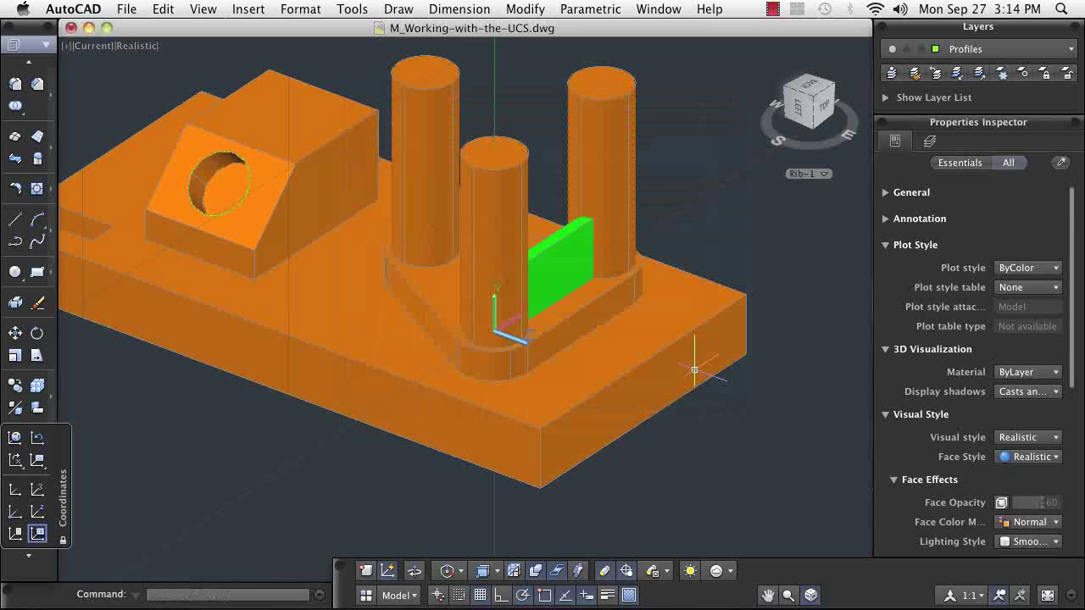